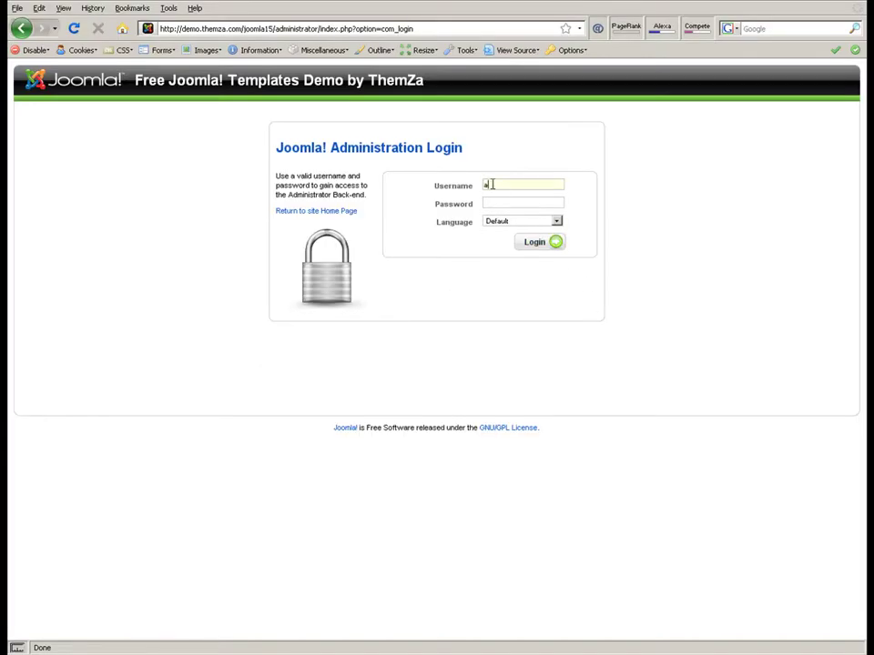
# Log in to the Joomla administrator back-end with the autofilled admin username and password
pyautogui.write('dmin')
pyautogui.press('Tab')
pyautogui.press('Return')
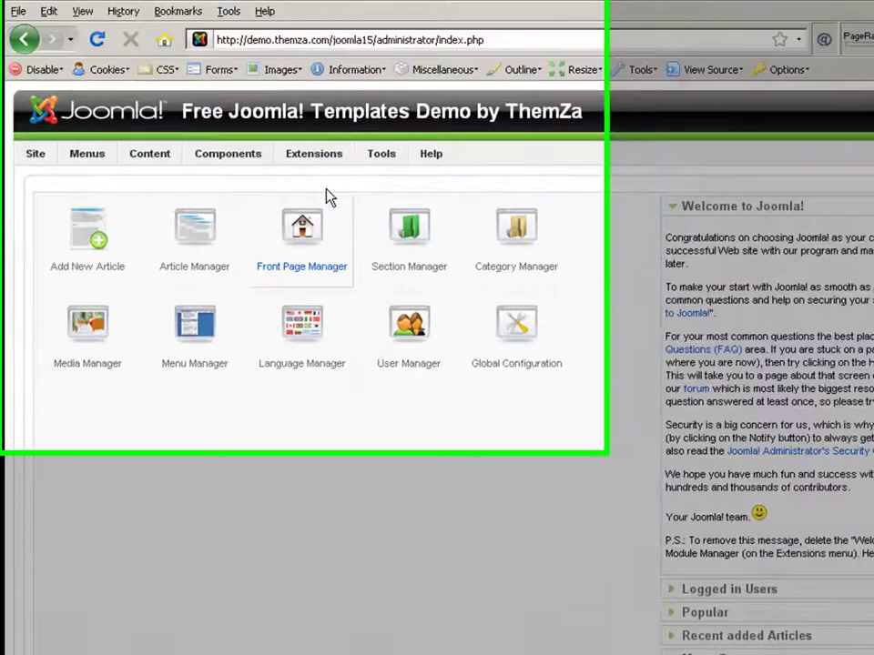
# Go to Extensions > Template Manager to list the installed site templates
pyautogui.moveTo(320, 154)
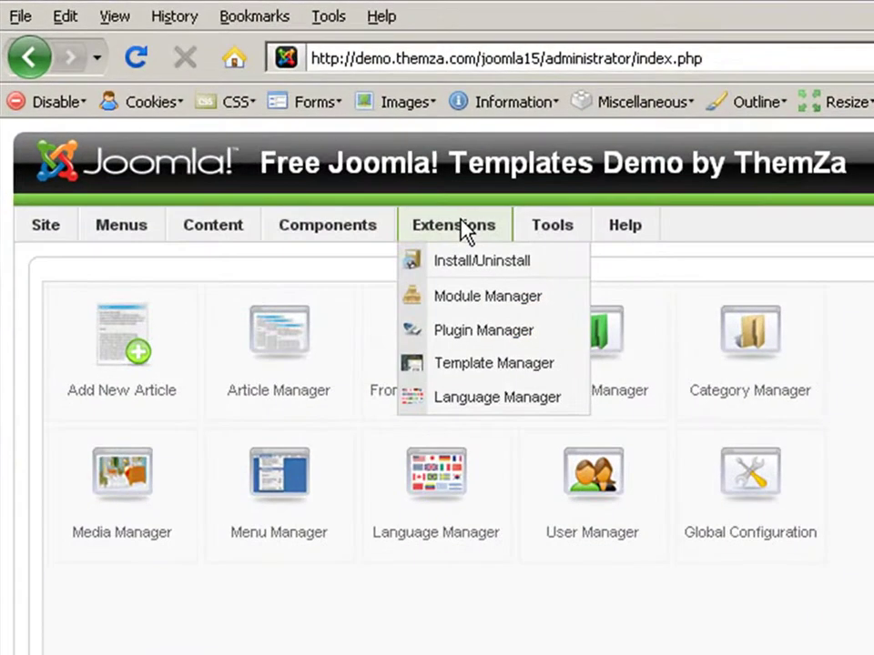
pyautogui.click(448, 366)
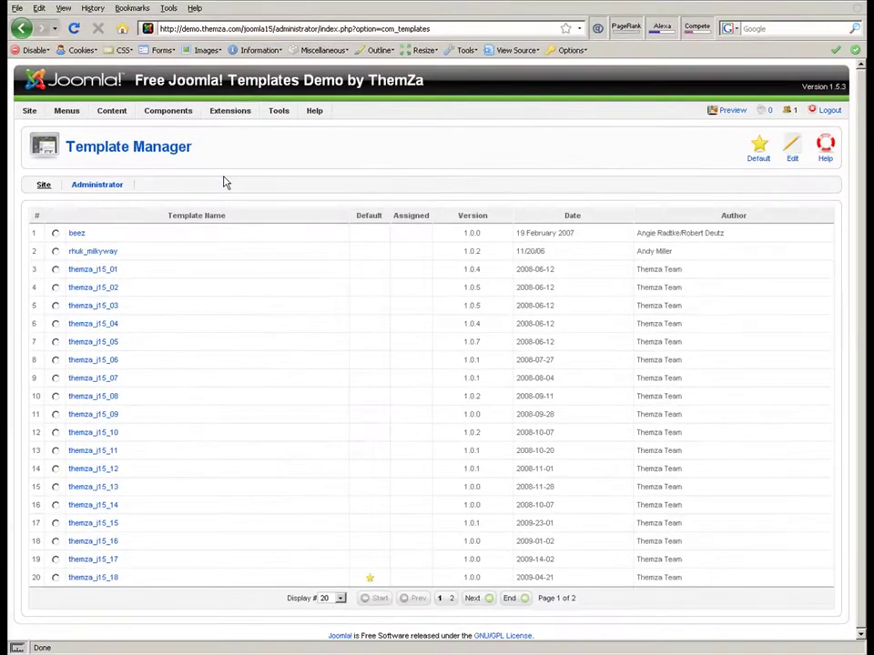
# Show 25 templates per page and make themza_j15_19 the default site template
pyautogui.click(341, 600)
pyautogui.click(342, 560)
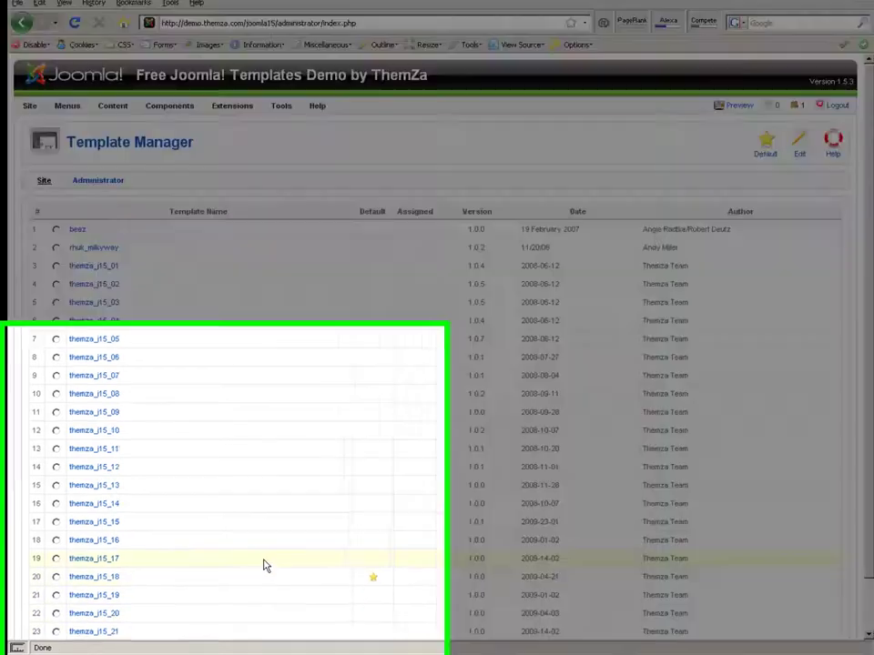
pyautogui.moveTo(111, 602)
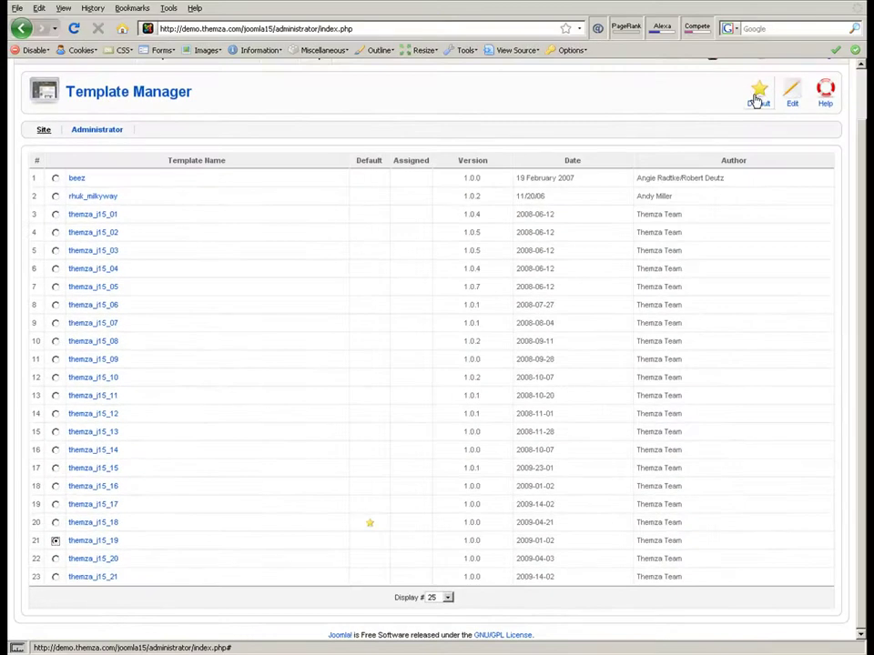
pyautogui.click(757, 100)
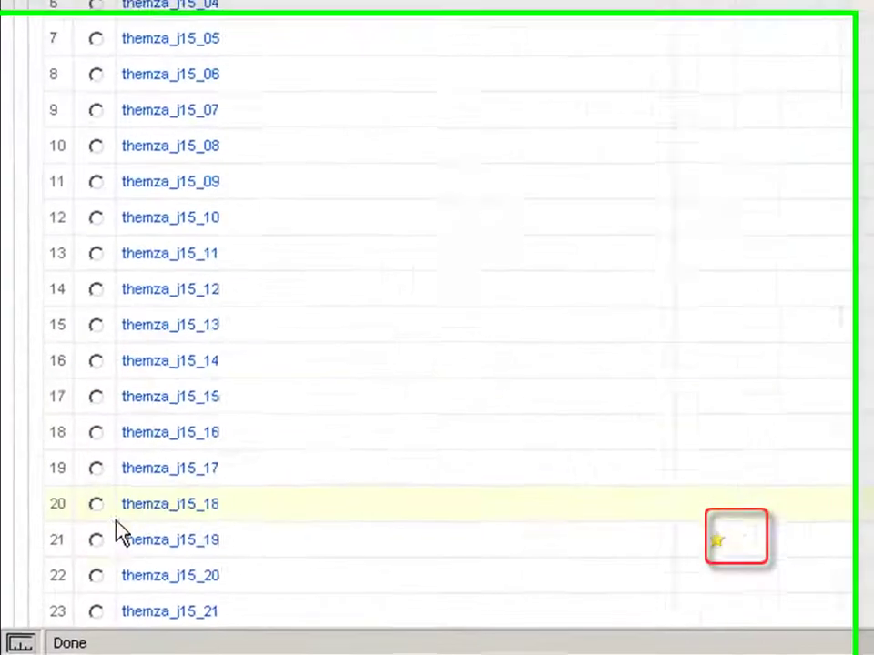
pyautogui.moveTo(75, 597)
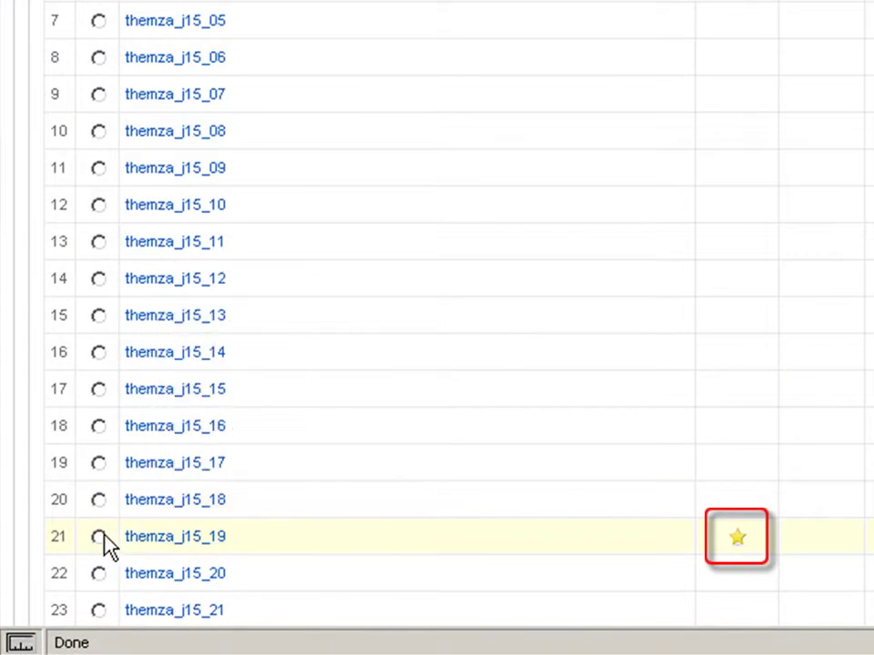
# Open themza_j15_19's settings and preview the red front-end site in a new tab
pyautogui.click(130, 539)
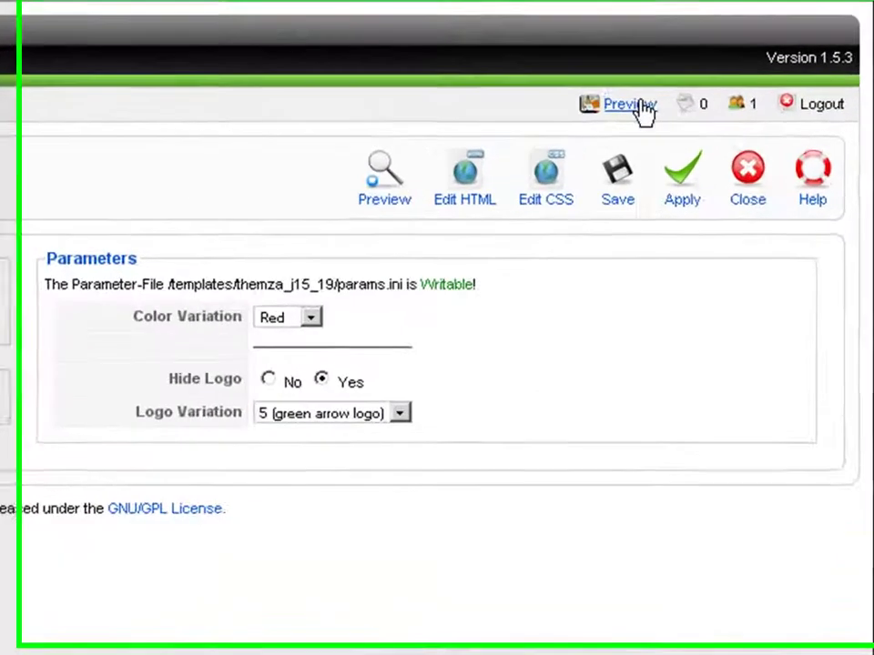
pyautogui.rightClick(747, 111)
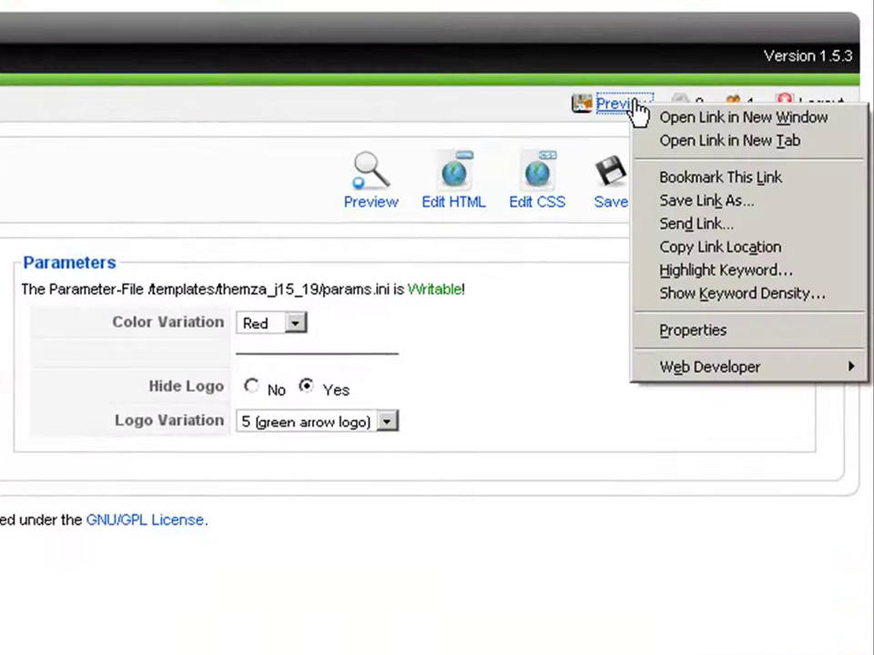
pyautogui.click(660, 142)
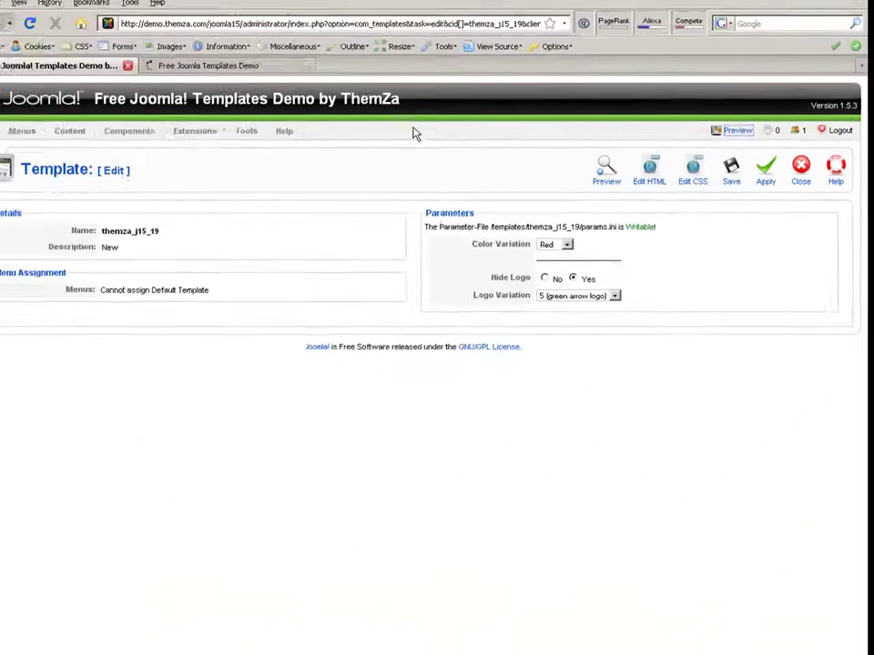
pyautogui.click(235, 71)
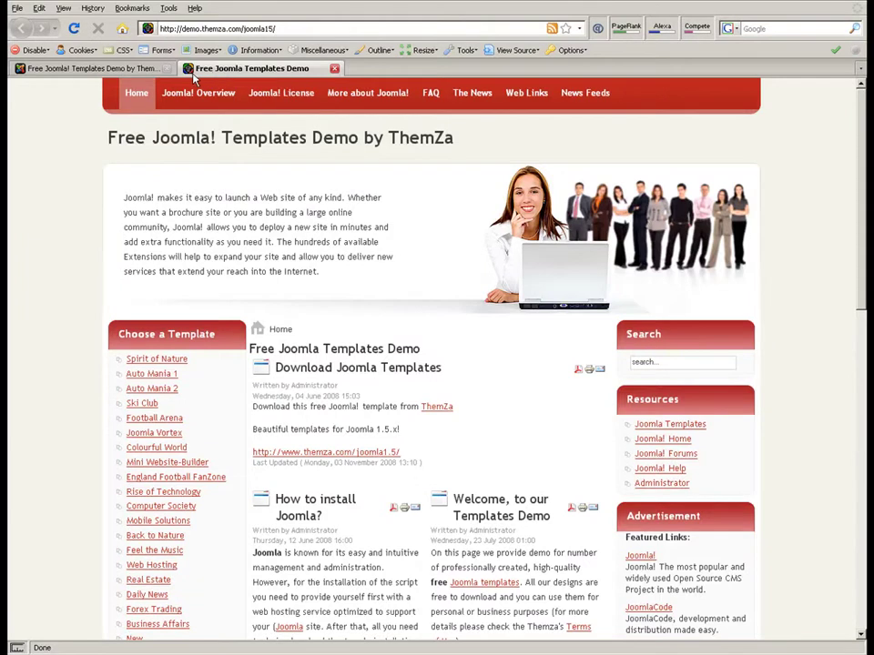
# Change themza_j15_19's Color Variation from Red to Blue and apply it
pyautogui.click(91, 70)
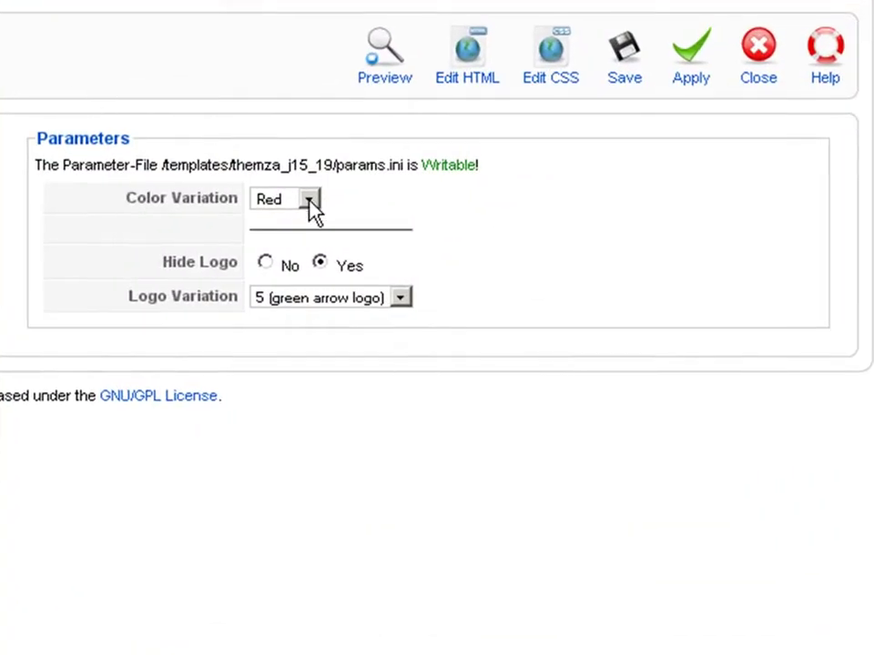
pyautogui.click(311, 204)
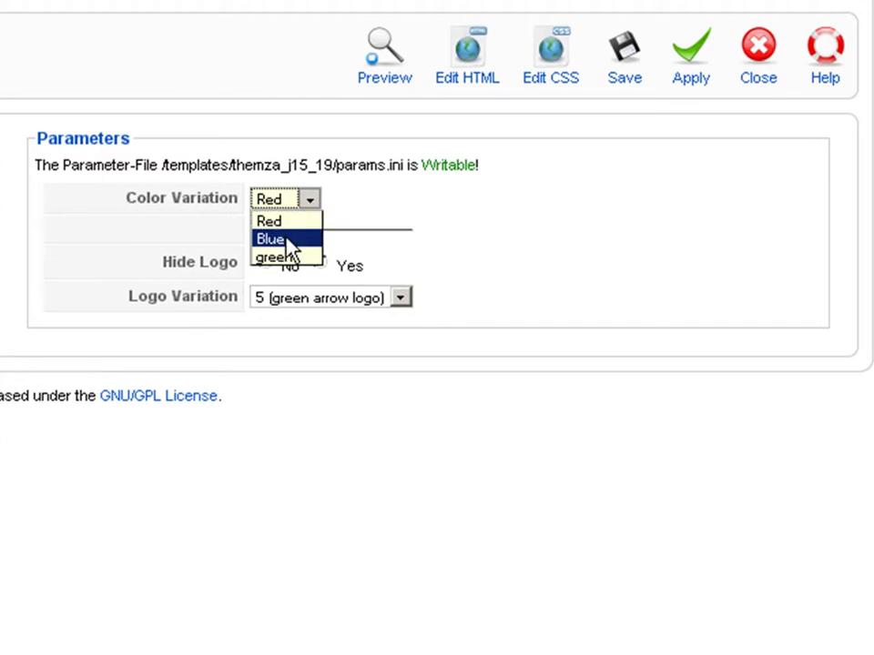
pyautogui.click(285, 238)
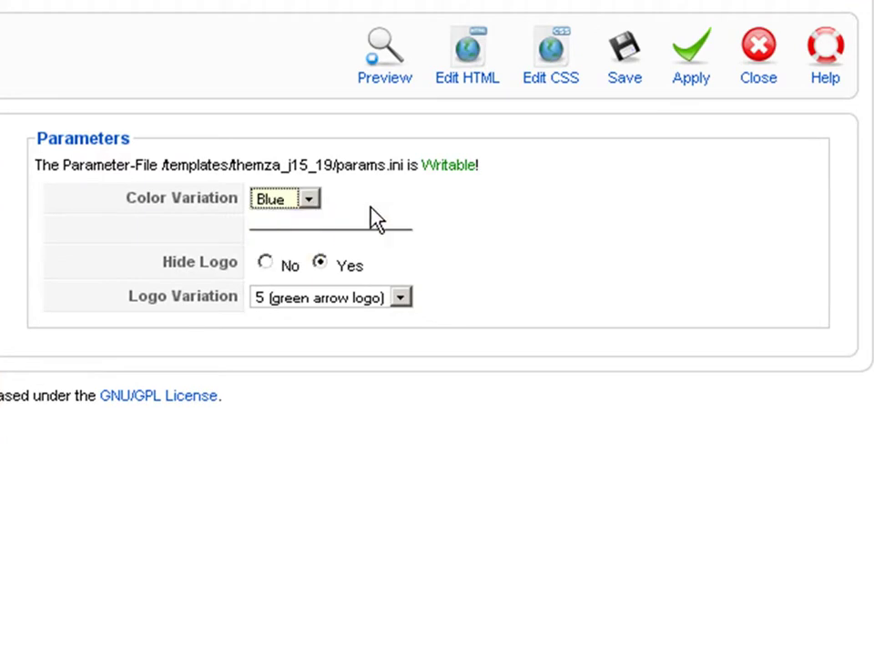
pyautogui.click(691, 71)
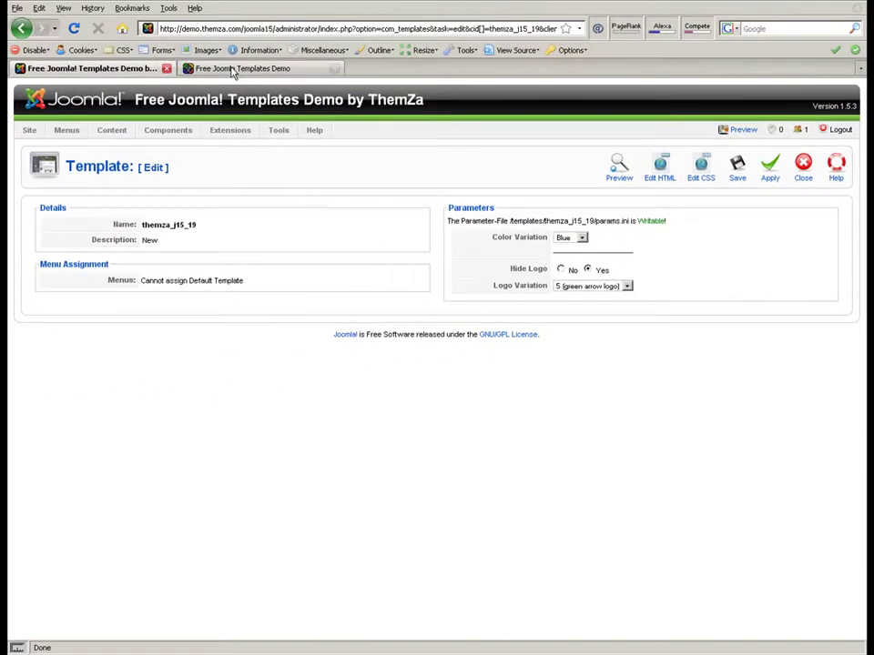
# Reload the front-end site and scroll through it to check the blue colour scheme
pyautogui.click(234, 70)
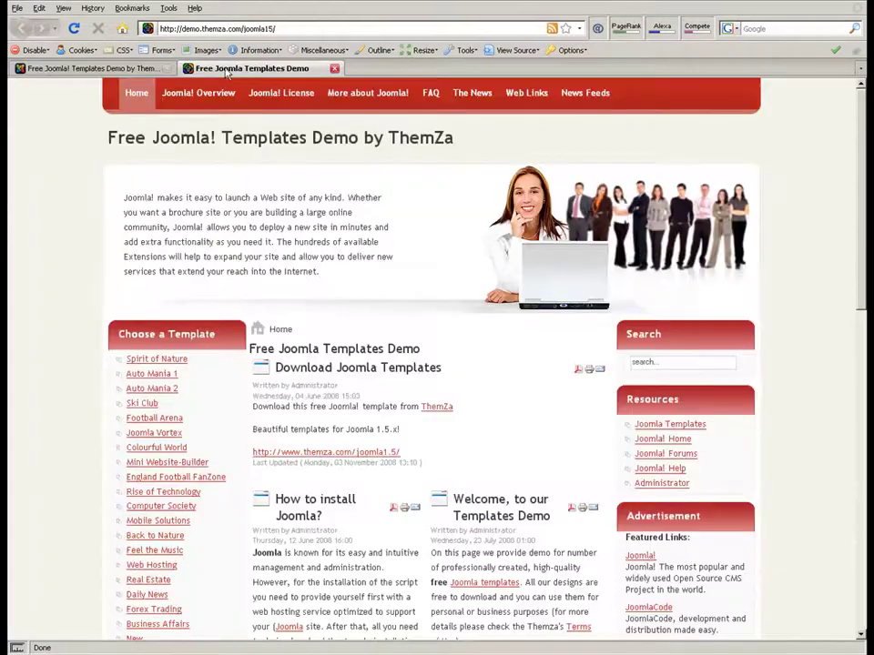
pyautogui.click(76, 31)
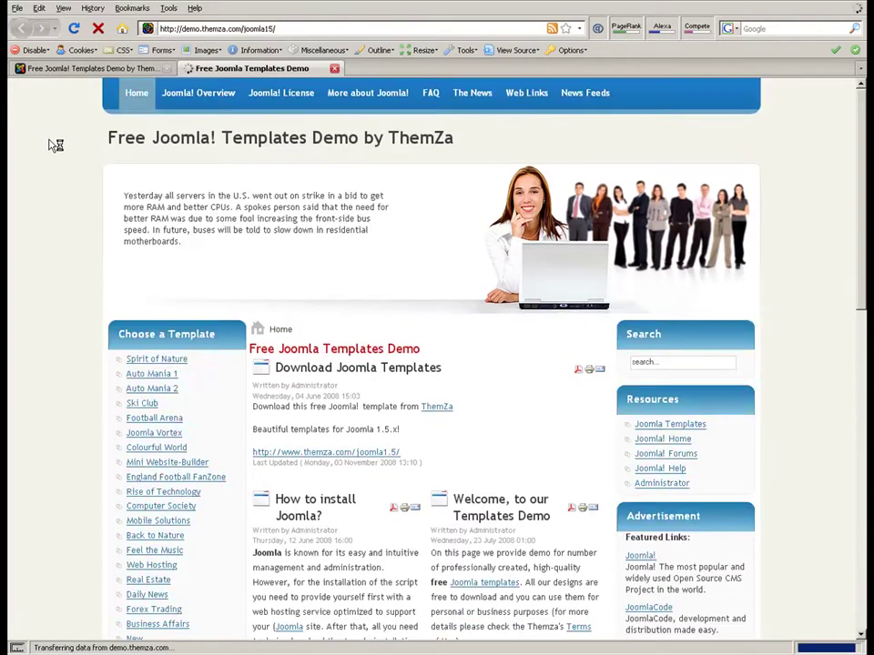
pyautogui.scroll(-3, 52, 151)
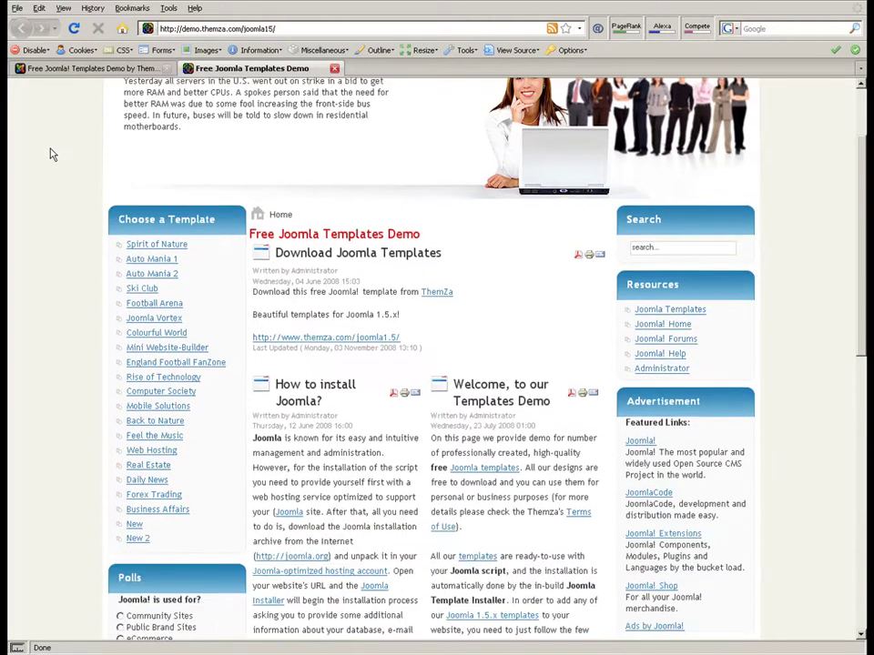
pyautogui.scroll(-9, 52, 155)
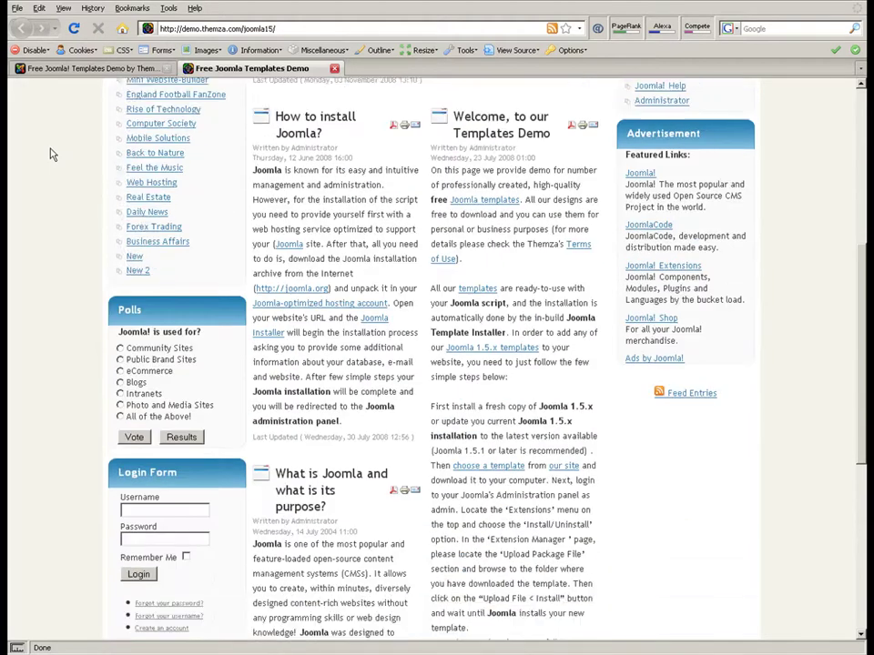
pyautogui.scroll(-9, 52, 155)
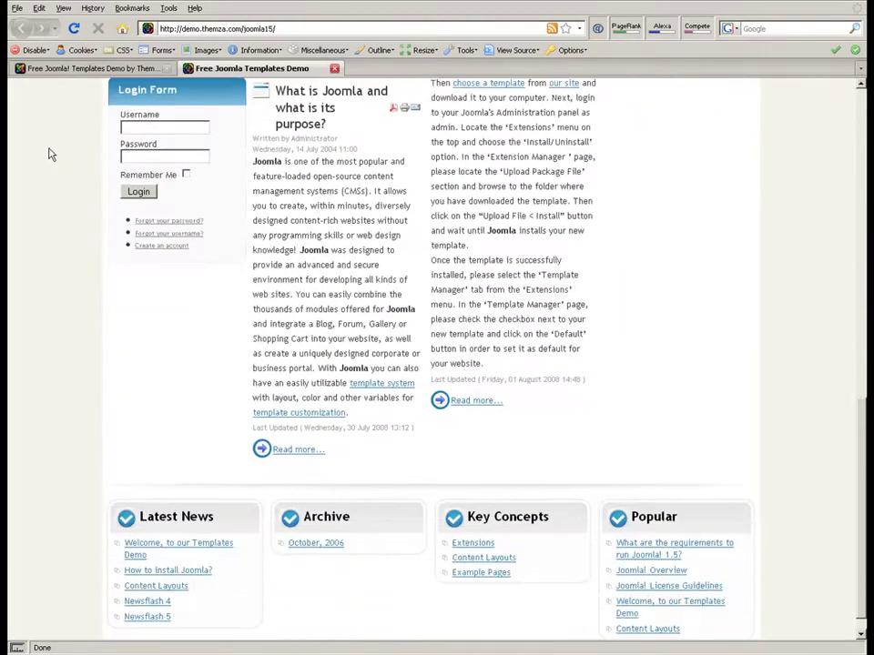
pyautogui.scroll(20, 52, 153)
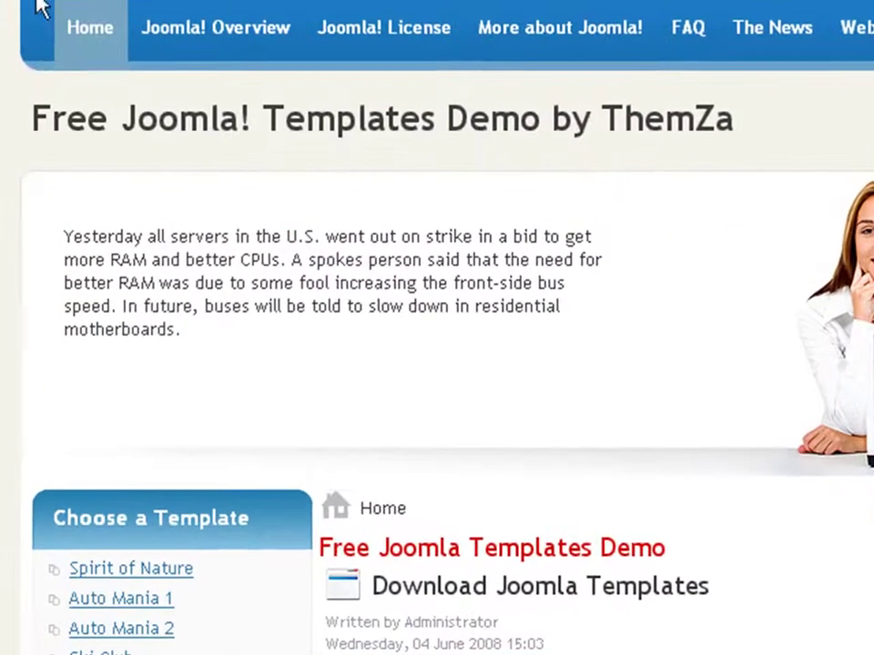
pyautogui.moveTo(190, 39)
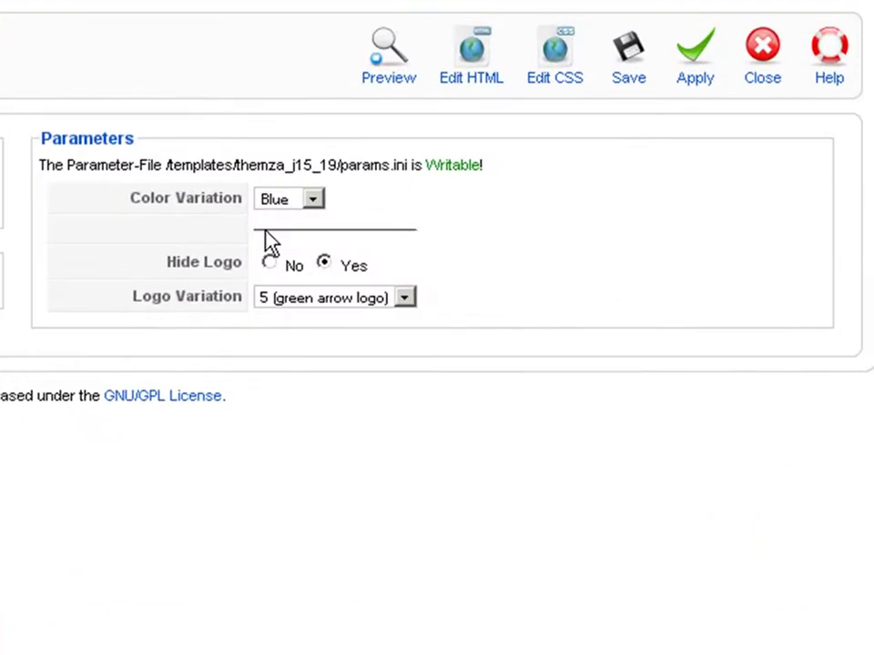
# Set the template's Hide Logo parameter to No and apply it
pyautogui.click(269, 263)
pyautogui.click(692, 65)
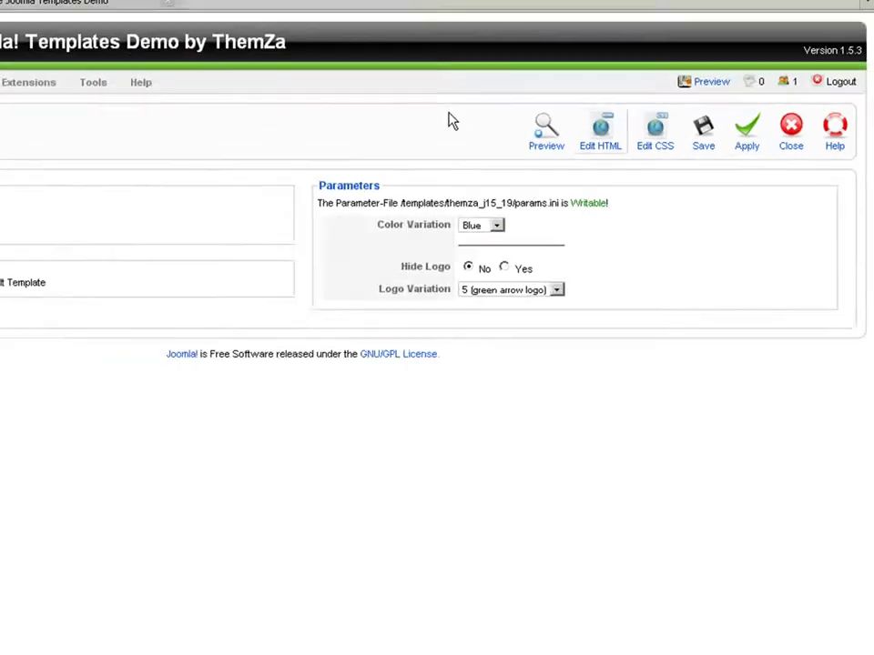
# Reload the front-end site to show the green arrow logo beside the title
pyautogui.click(264, 69)
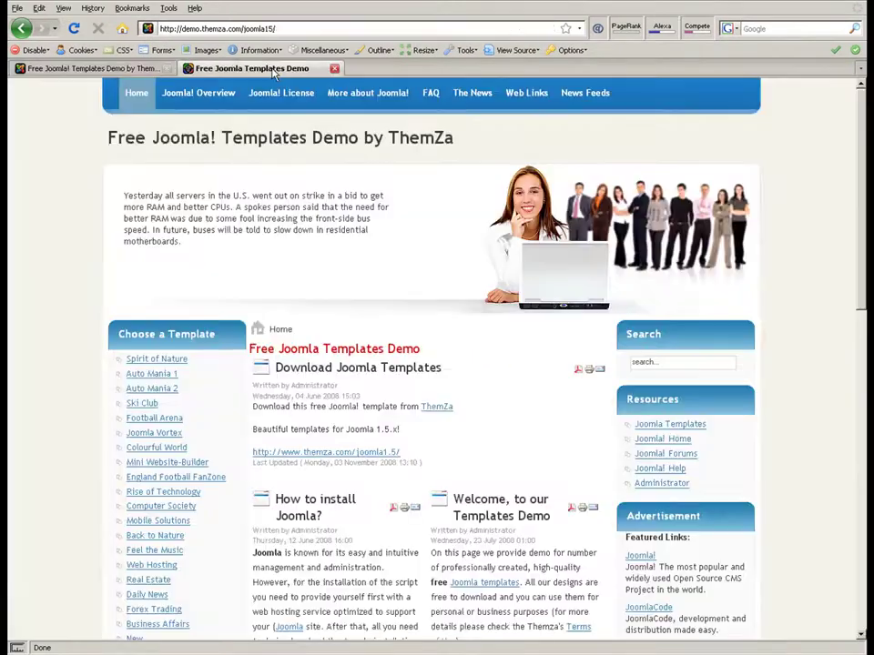
pyautogui.click(75, 30)
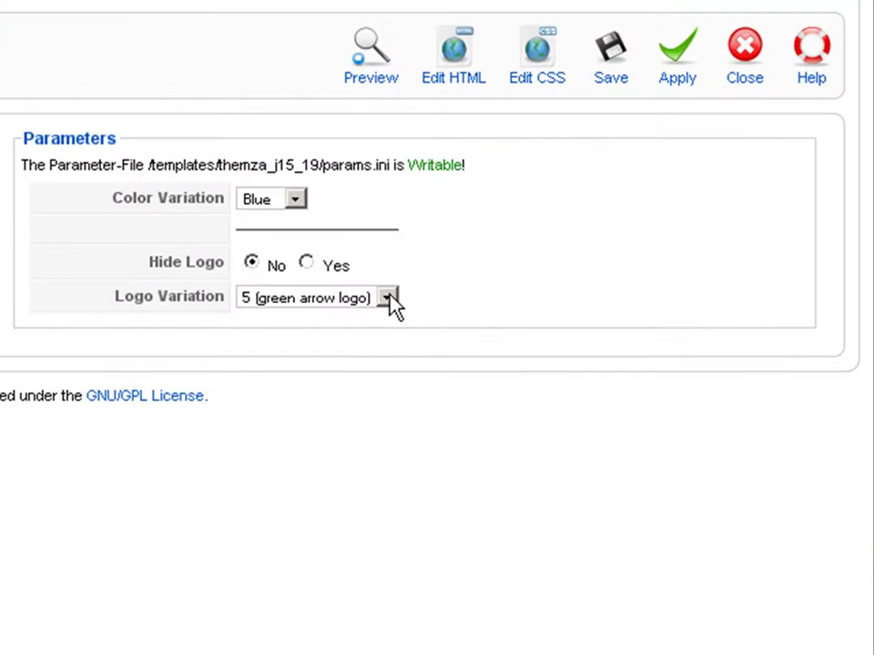
# Set Logo Variation to 4, the blue arrow logo, and apply it
pyautogui.click(389, 299)
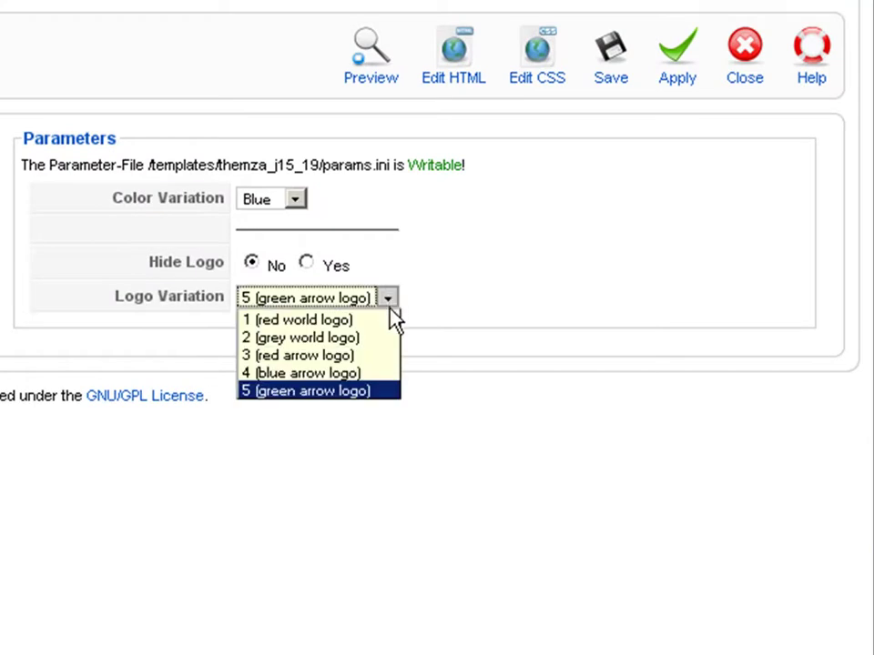
pyautogui.click(327, 375)
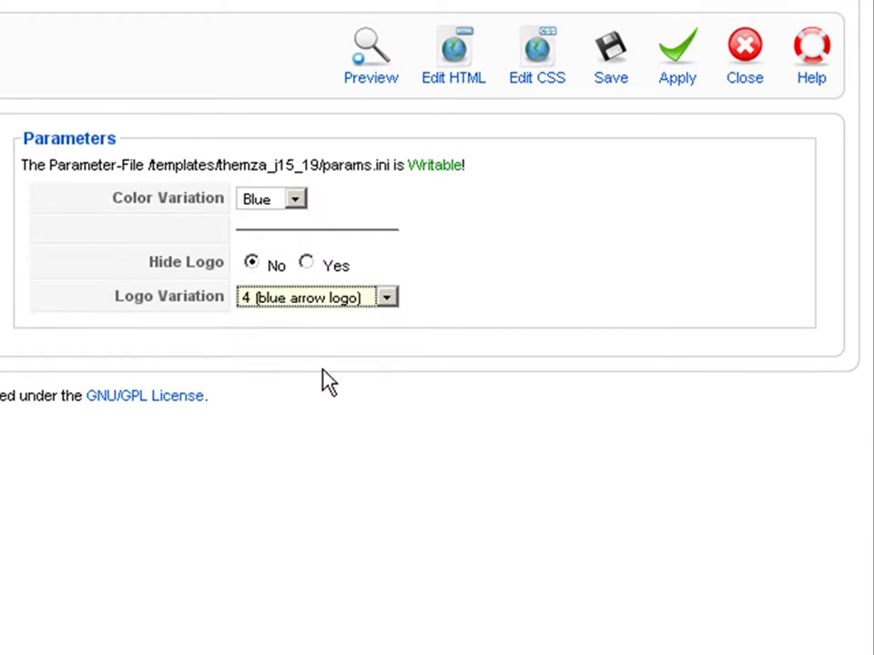
pyautogui.click(674, 67)
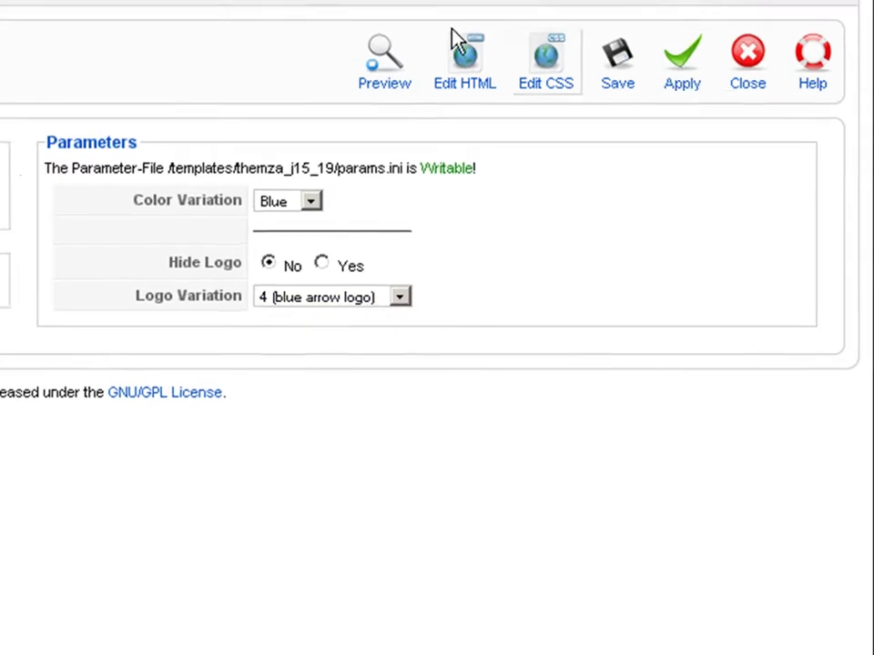
# Reload the front-end site to confirm the blue arrow logo beside the site title
pyautogui.click(278, 68)
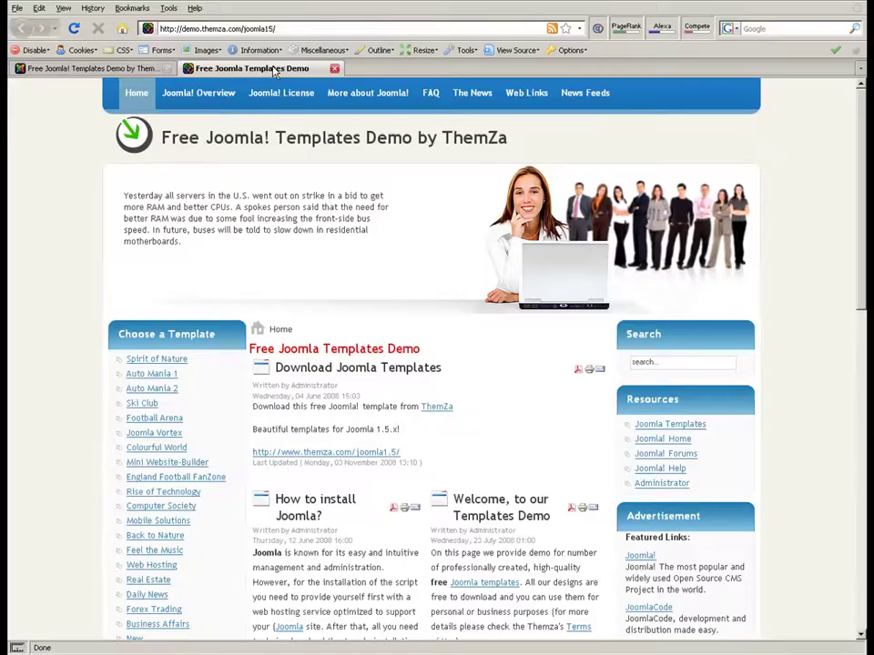
pyautogui.click(74, 28)
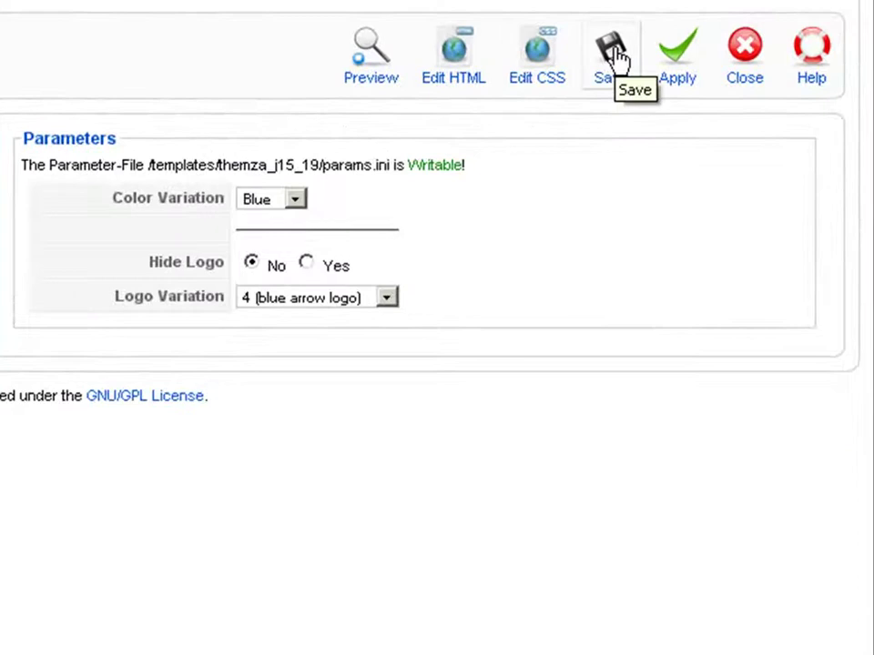
# Save the themza_j15_19 template with blue colours and the blue arrow logo, returning to the template list
pyautogui.click(618, 57)
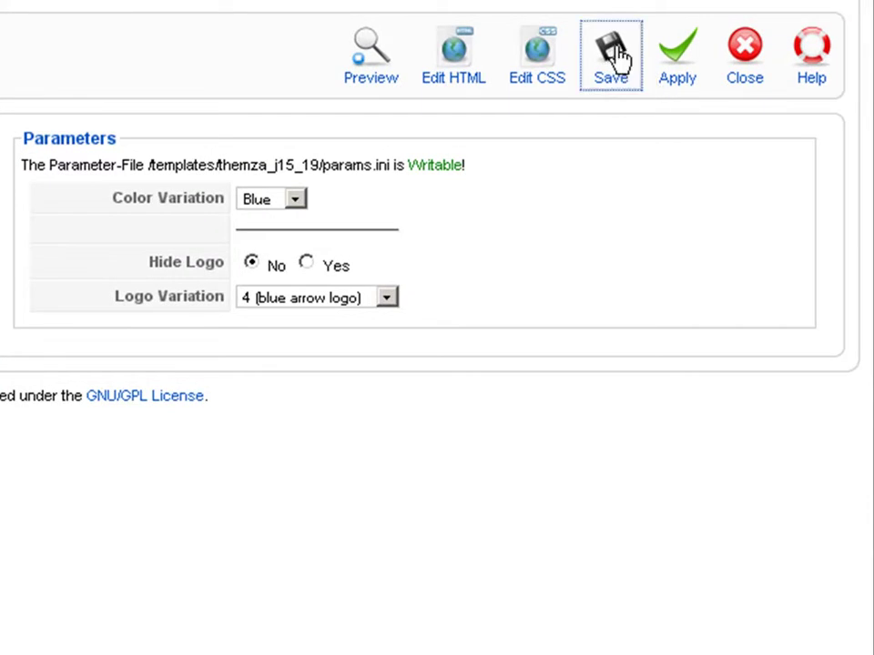